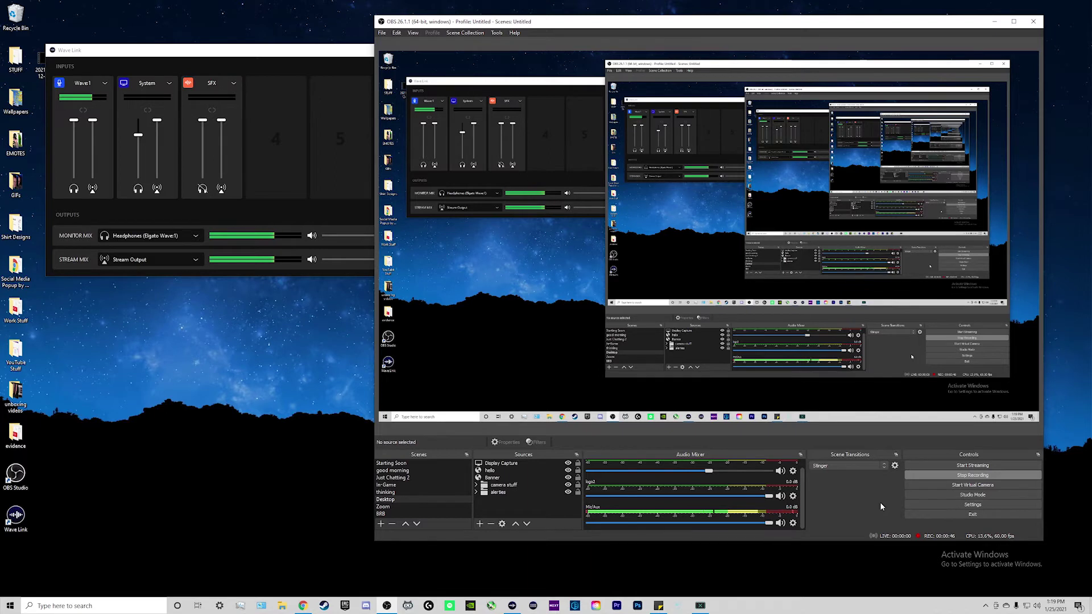
Step: Bring Wave Link forward and lower the Wave:1 microphone's Input Gain from 50% to 31%
{"action": "left_click", "coordinate": [281, 53]}
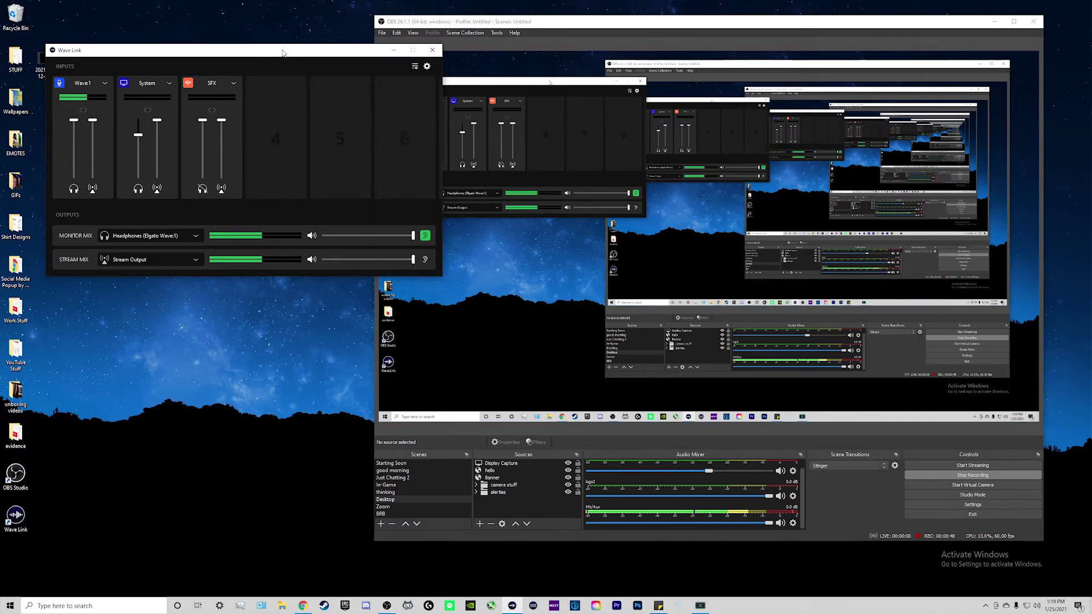
{"action": "left_click_drag", "start_coordinate": [277, 53], "coordinate": [454, 149]}
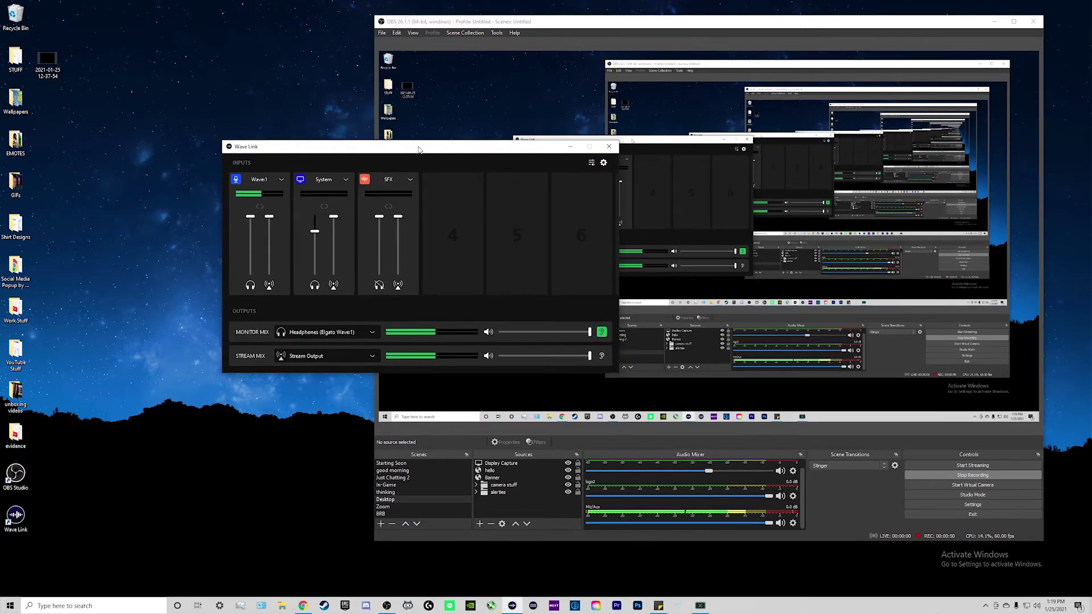
{"action": "left_click", "coordinate": [281, 179]}
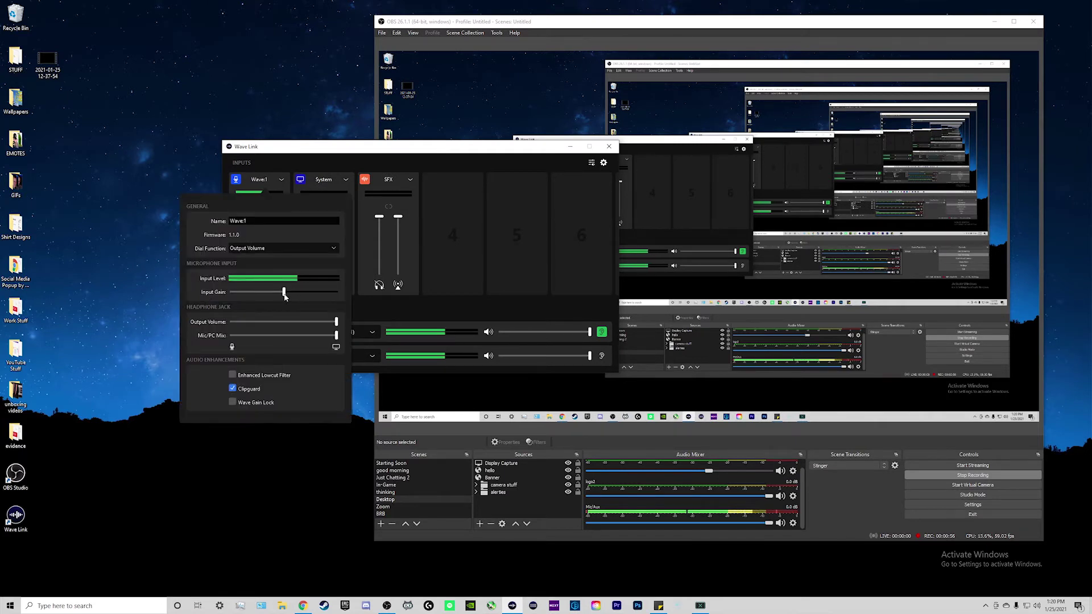
{"action": "mouse_move", "coordinate": [284, 294]}
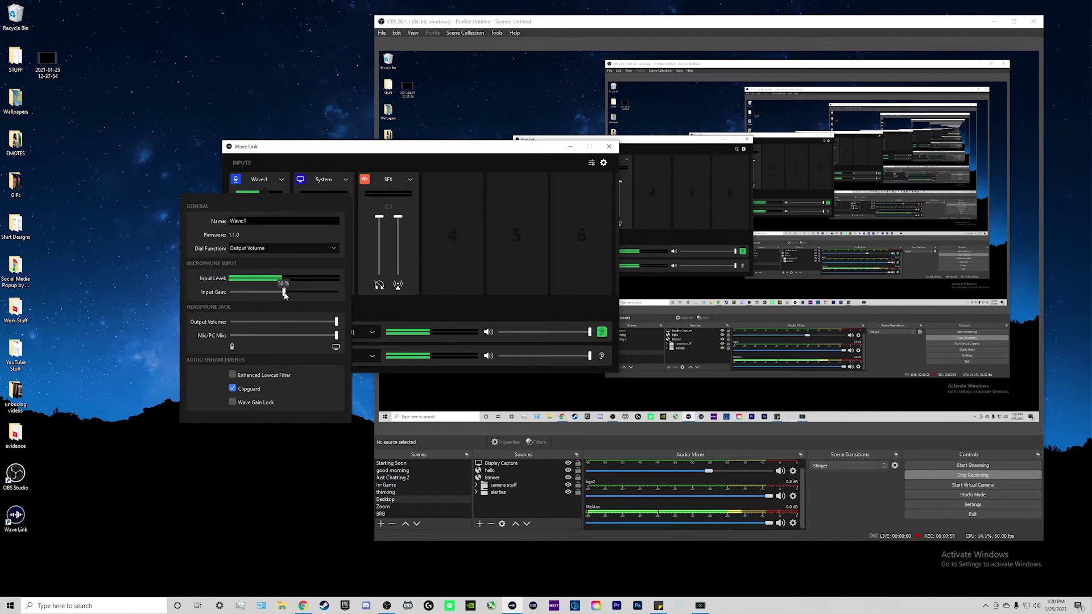
{"action": "left_click_drag", "start_coordinate": [285, 294], "coordinate": [264, 294]}
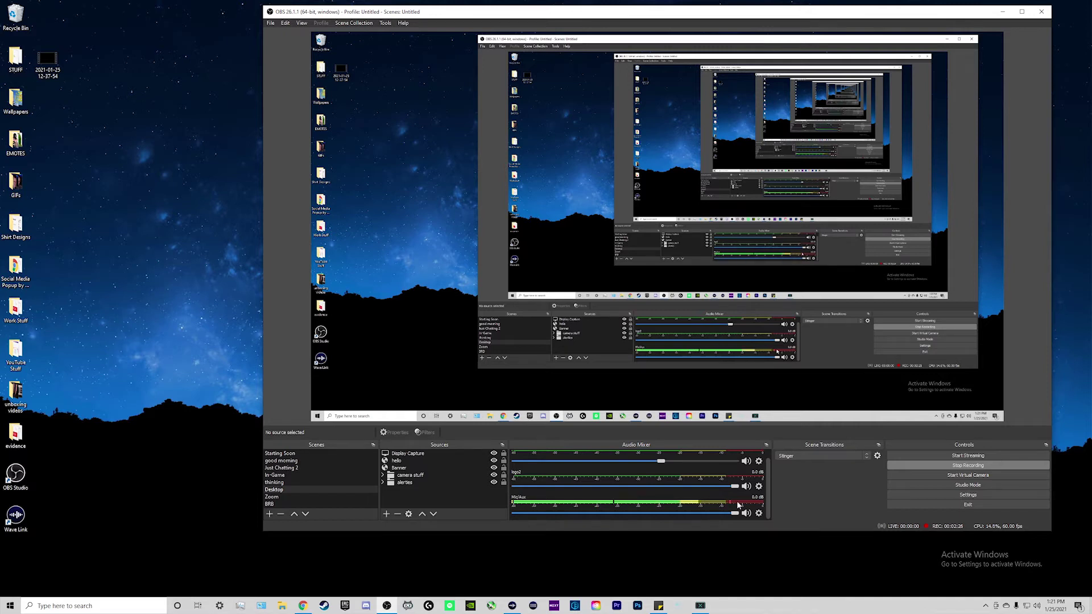
Step: Open the Filters window for the Mic/Aux source from the Audio Mixer gear menu
{"action": "left_click", "coordinate": [759, 514]}
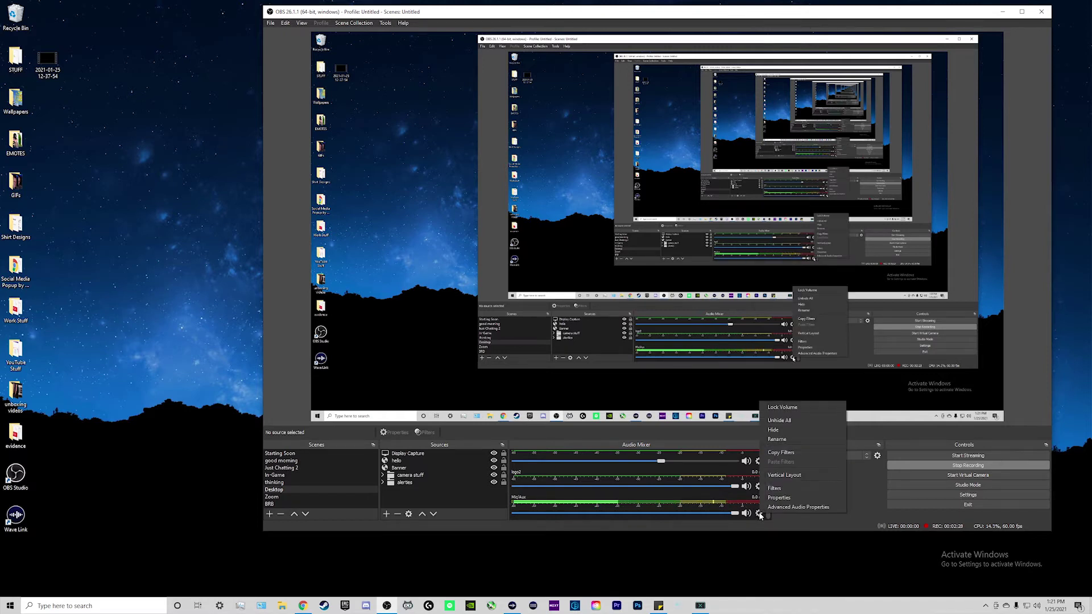
{"action": "left_click", "coordinate": [789, 486]}
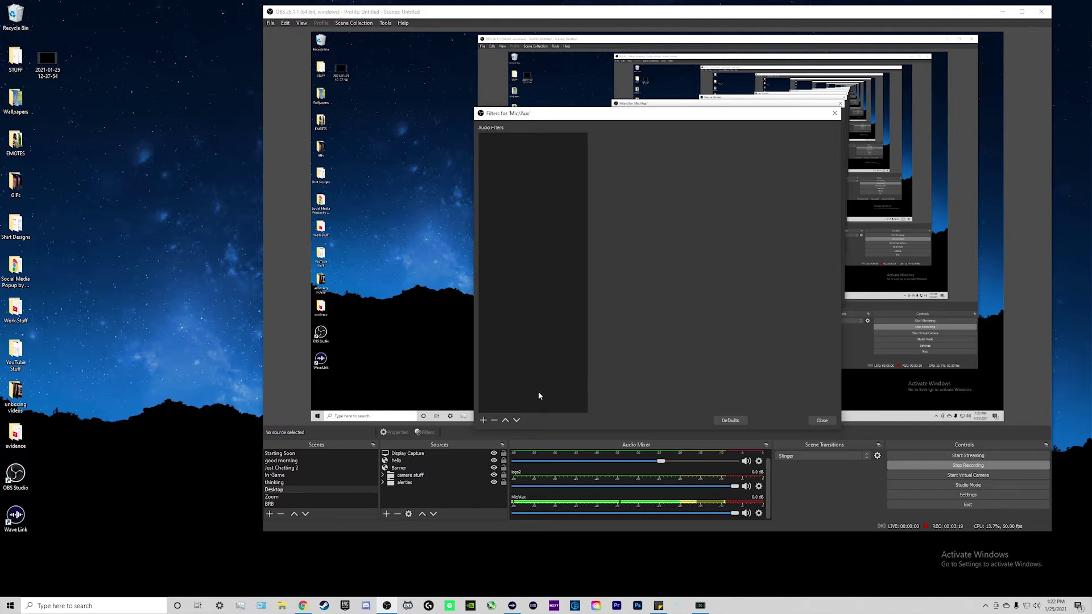
{"action": "left_click", "coordinate": [483, 421]}
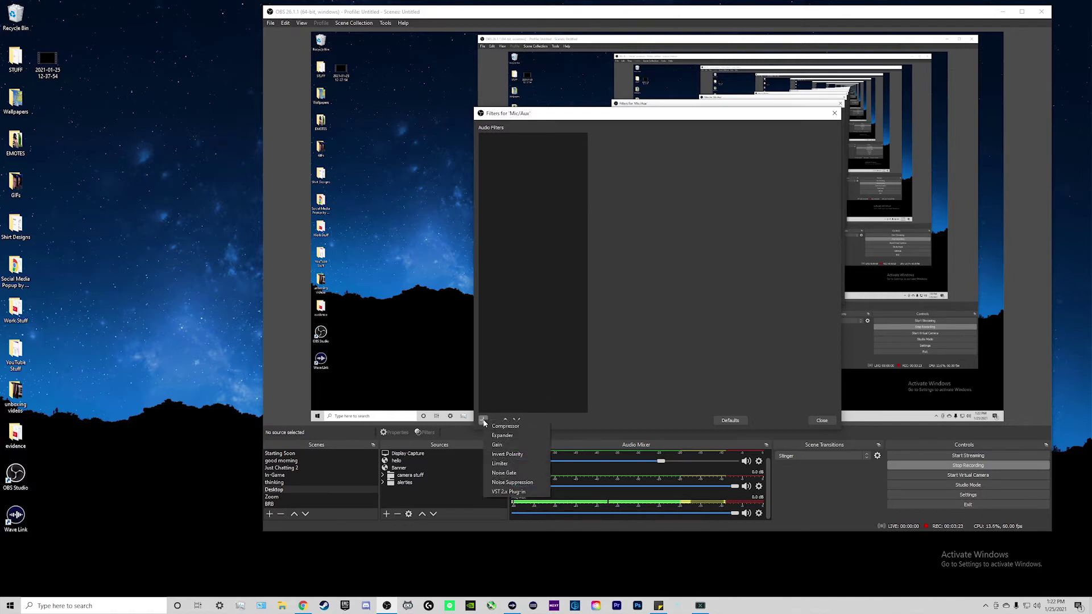
Step: Add a Compressor filter, keeping its 10:1 ratio and -18 dB threshold
{"action": "left_click", "coordinate": [495, 426]}
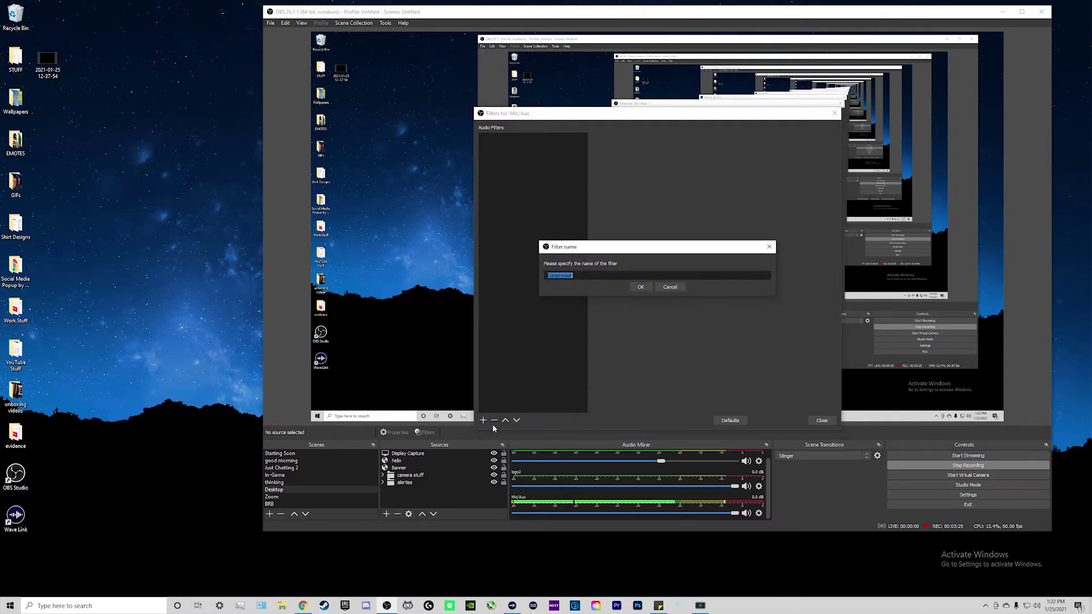
{"action": "left_click", "coordinate": [641, 288]}
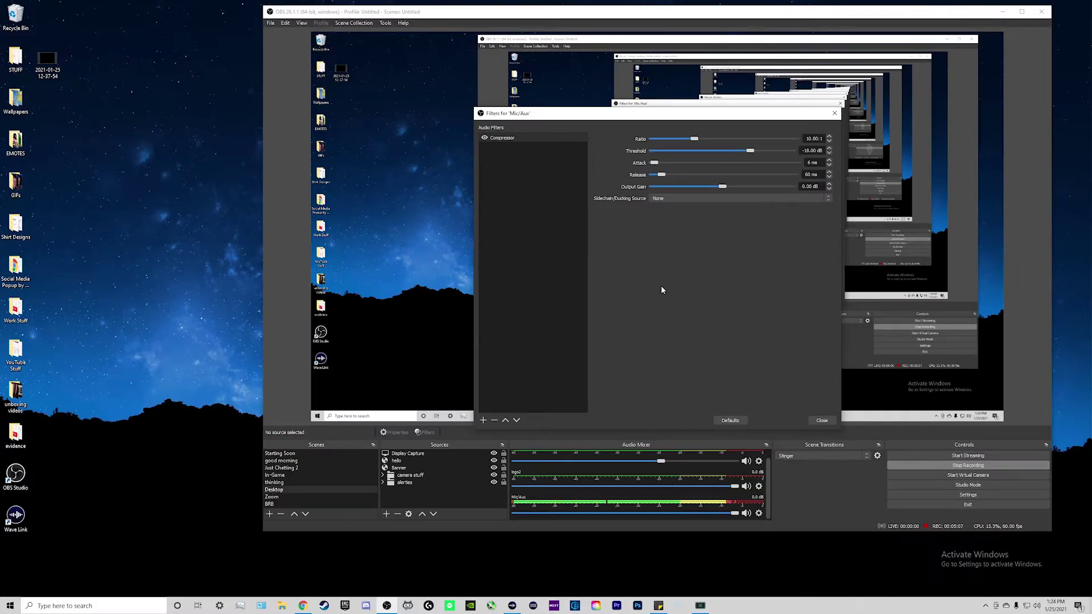
Step: Add a Limiter filter and bring its threshold down to -8 dB
{"action": "left_click", "coordinate": [483, 420]}
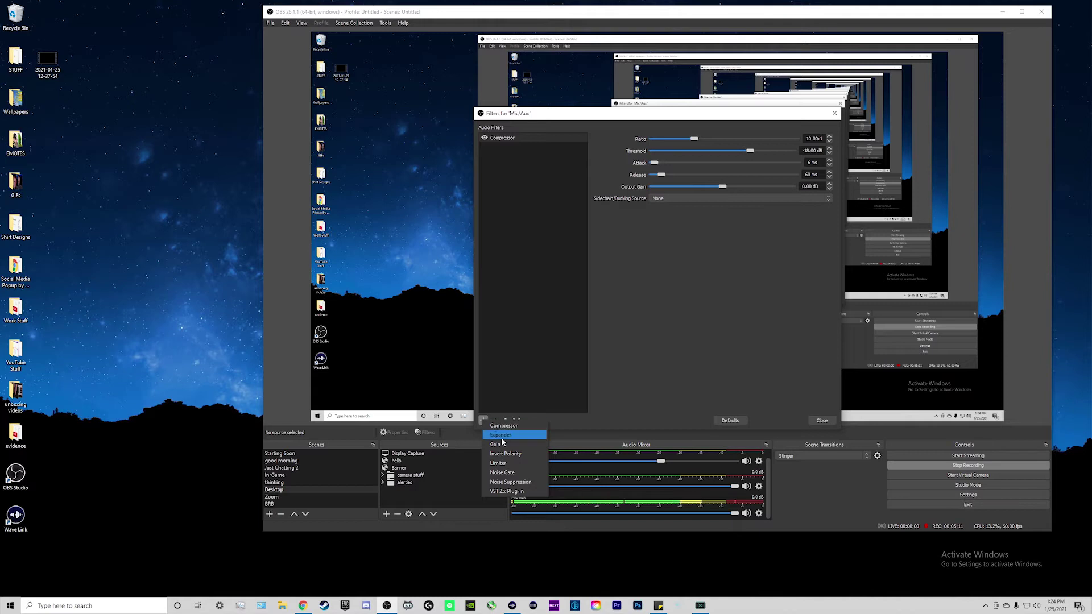
{"action": "left_click", "coordinate": [499, 463]}
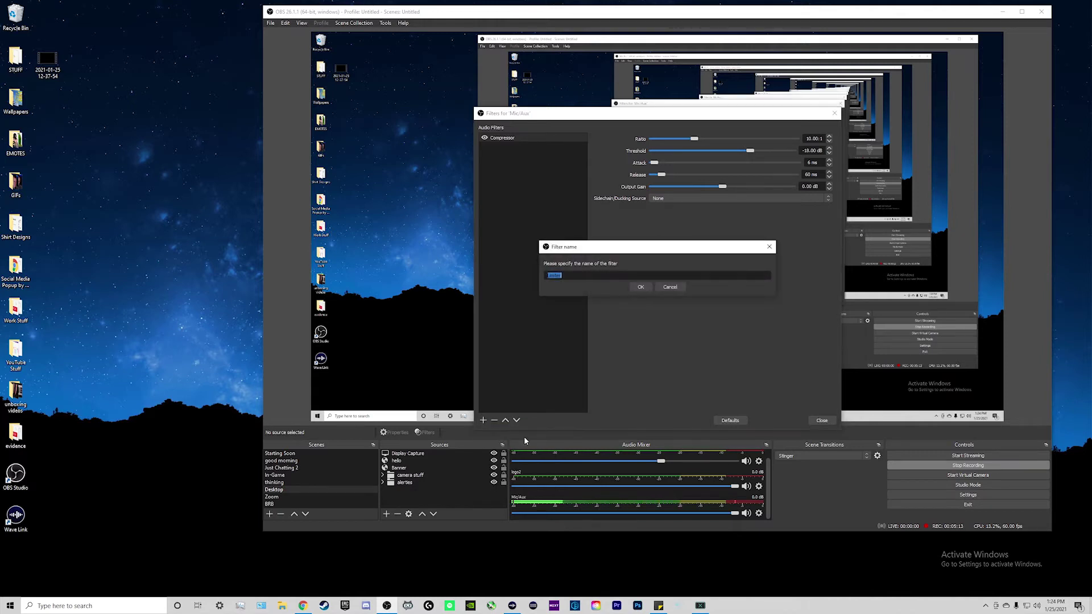
{"action": "left_click", "coordinate": [647, 286]}
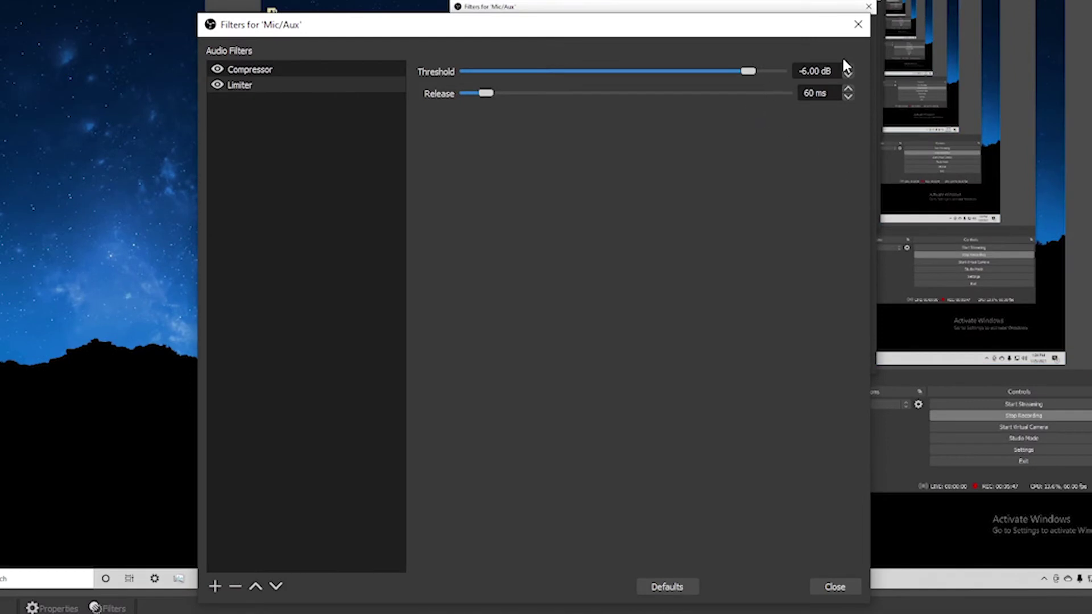
{"action": "scroll", "coordinate": [845, 71], "scroll_direction": "down", "scroll_amount": 2}
Step: Add a Noise Suppression filter using the Speex method at -26 dB suppression
{"action": "left_click", "coordinate": [215, 587]}
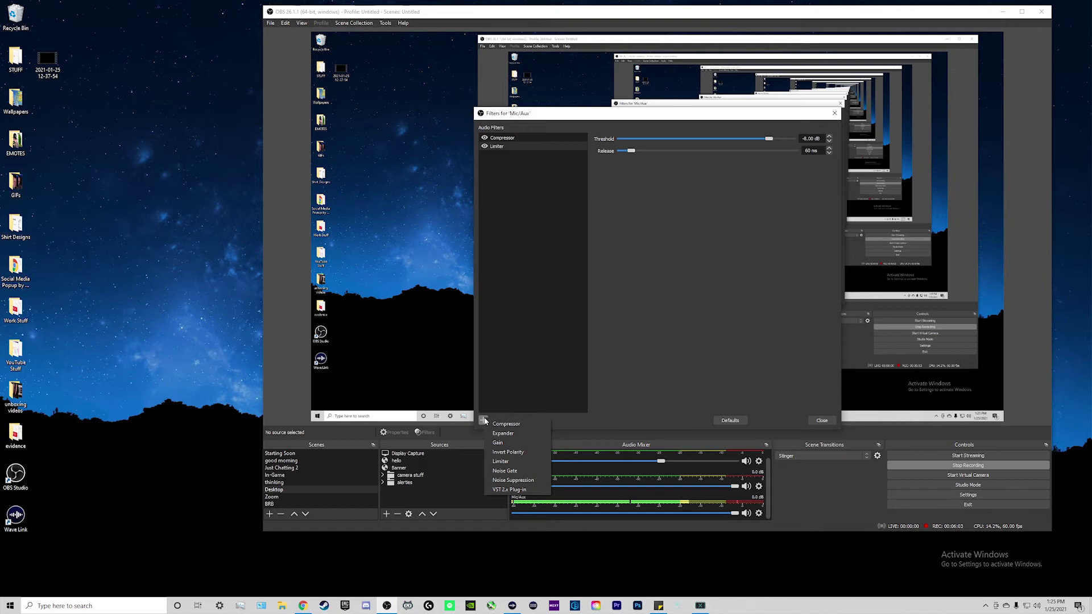
{"action": "left_click", "coordinate": [524, 480]}
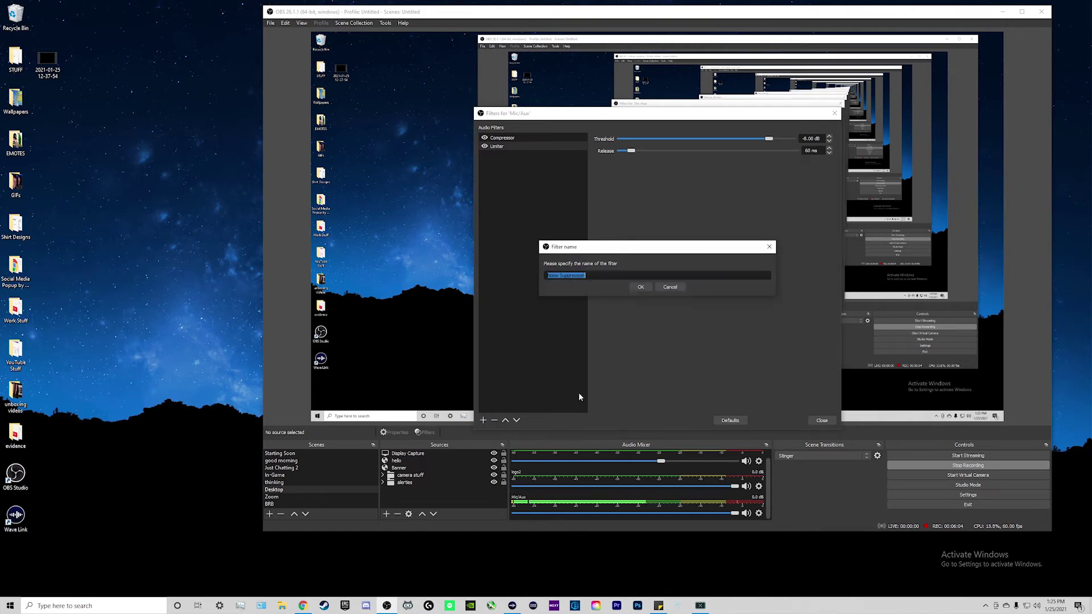
{"action": "left_click", "coordinate": [641, 287]}
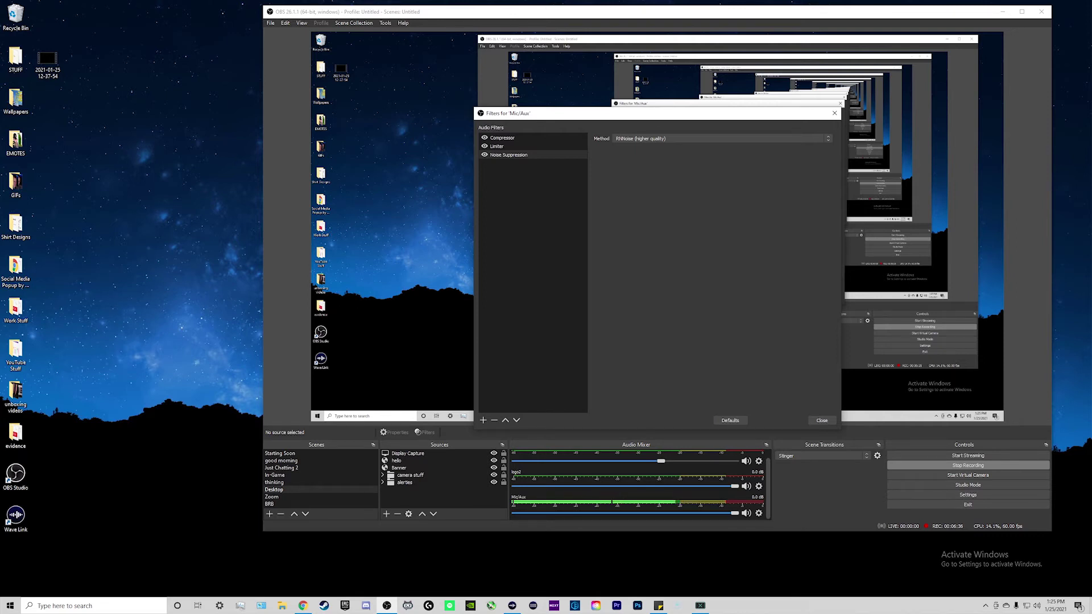
{"action": "left_click", "coordinate": [714, 139]}
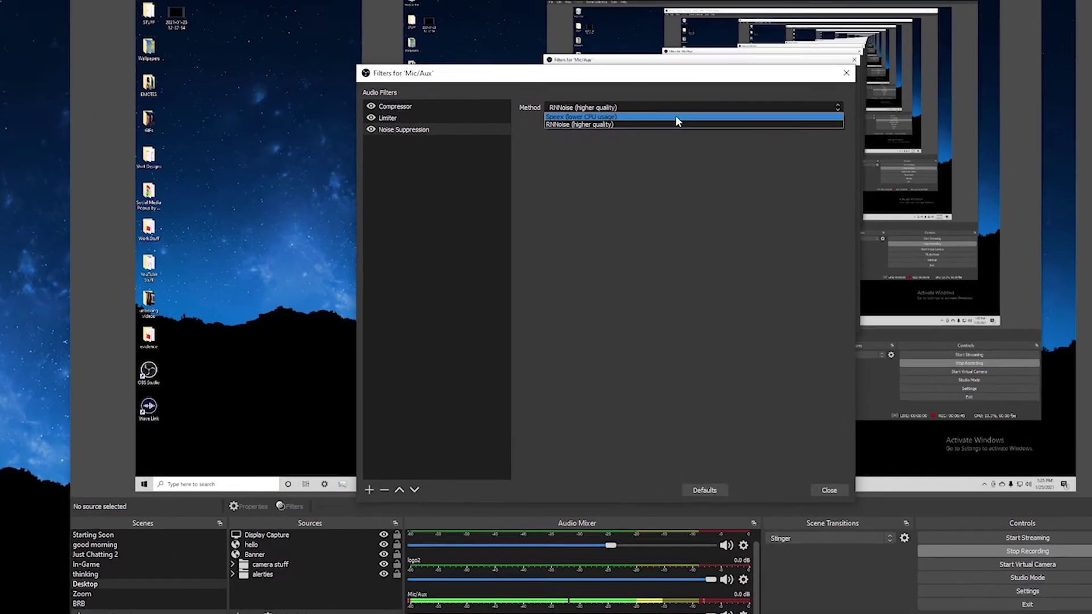
{"action": "left_click", "coordinate": [675, 116]}
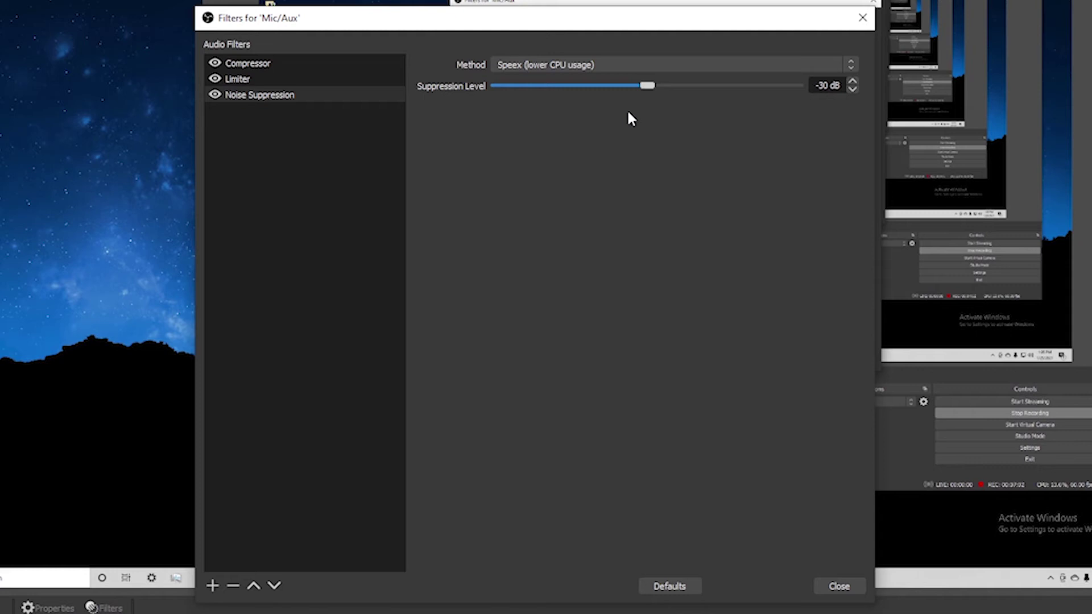
{"action": "left_click", "coordinate": [480, 418]}
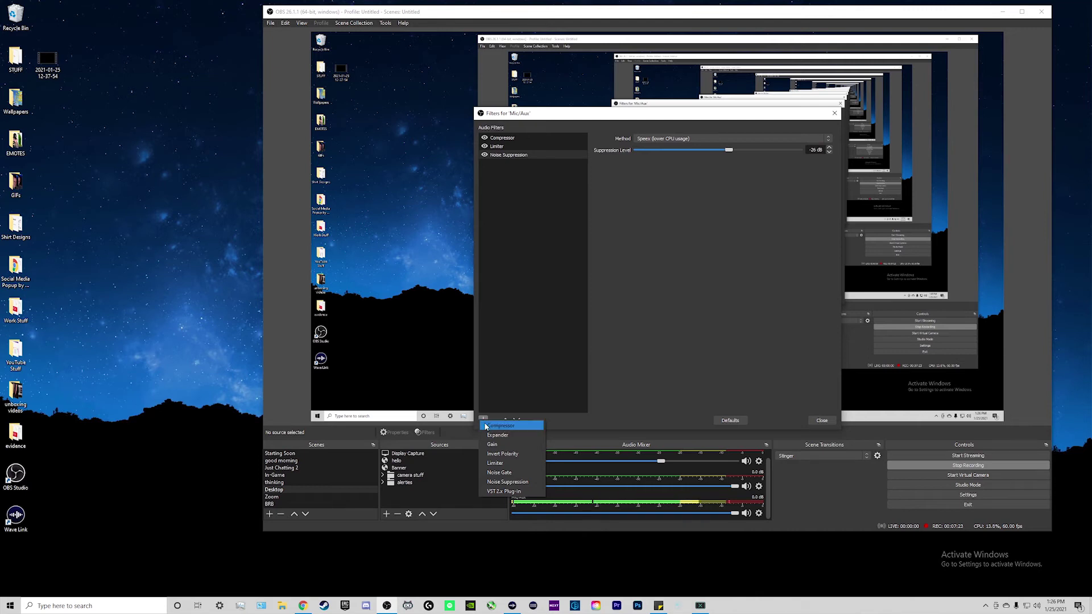
Step: Add a Noise Gate with -32 dB close and -29 dB open thresholds, then close the filters window
{"action": "left_click", "coordinate": [512, 473]}
{"action": "left_click", "coordinate": [640, 286]}
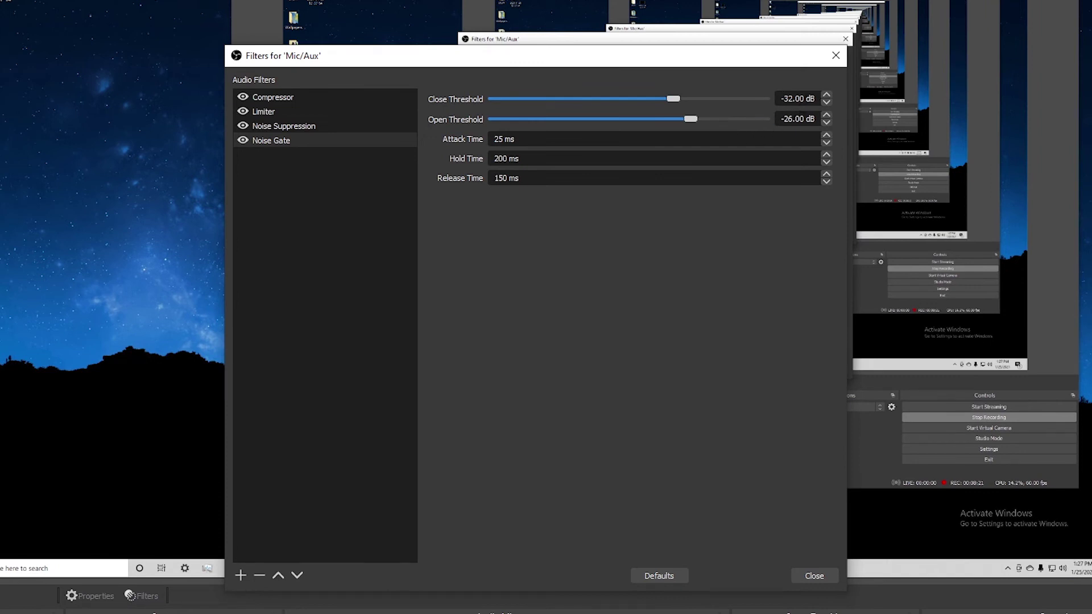
{"action": "left_click", "coordinate": [826, 122]}
{"action": "left_click", "coordinate": [826, 124]}
{"action": "left_click", "coordinate": [826, 123]}
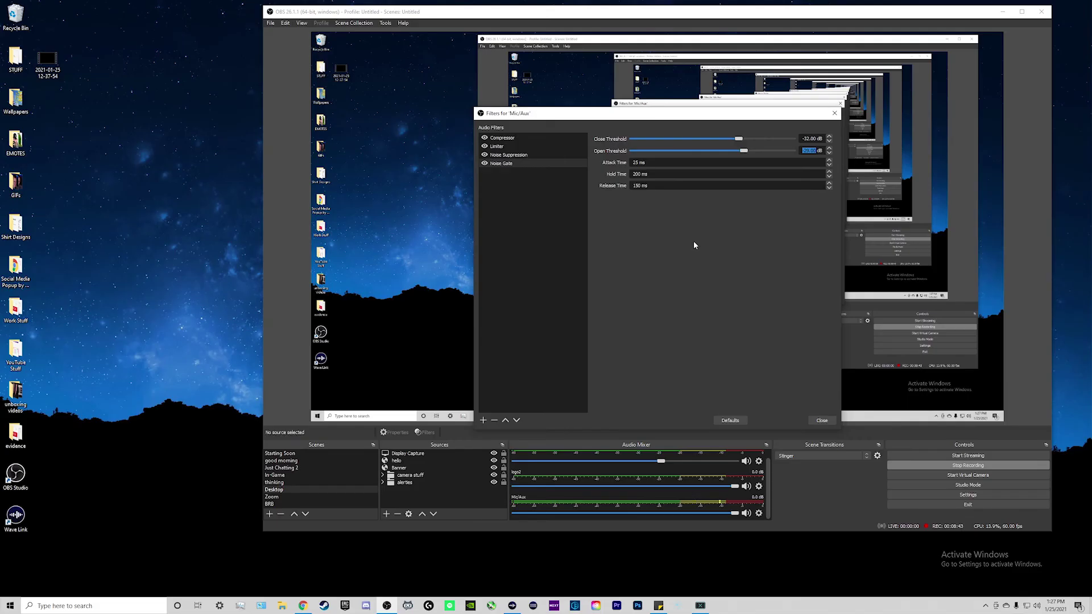
{"action": "left_click", "coordinate": [821, 420]}
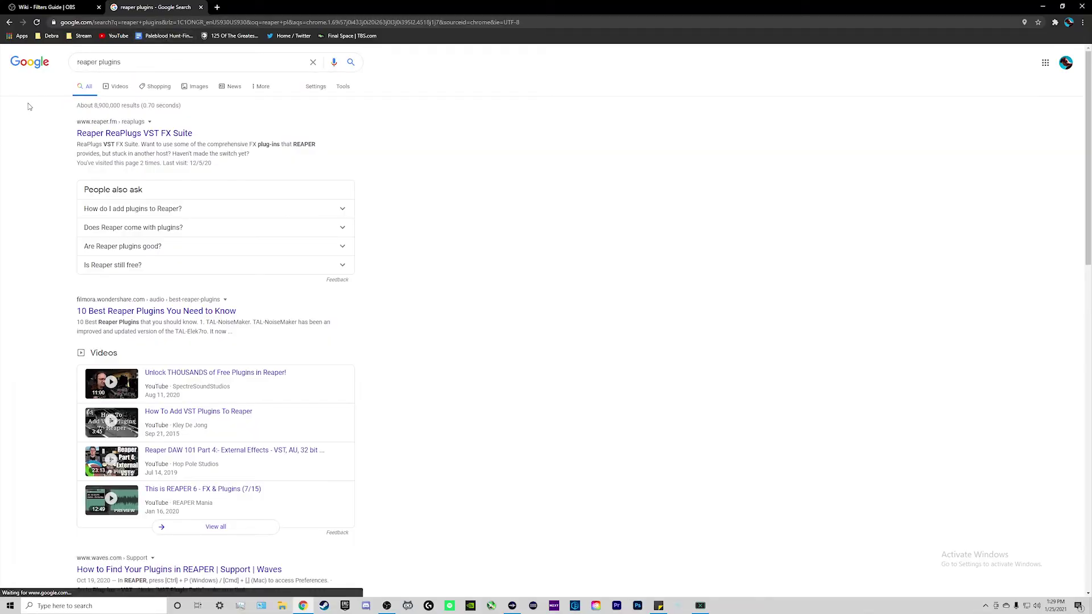
Step: Open the ReaPlugs VST FX Suite page on reaper.fm from the 'reaper plugins' results
{"action": "left_click", "coordinate": [121, 134]}
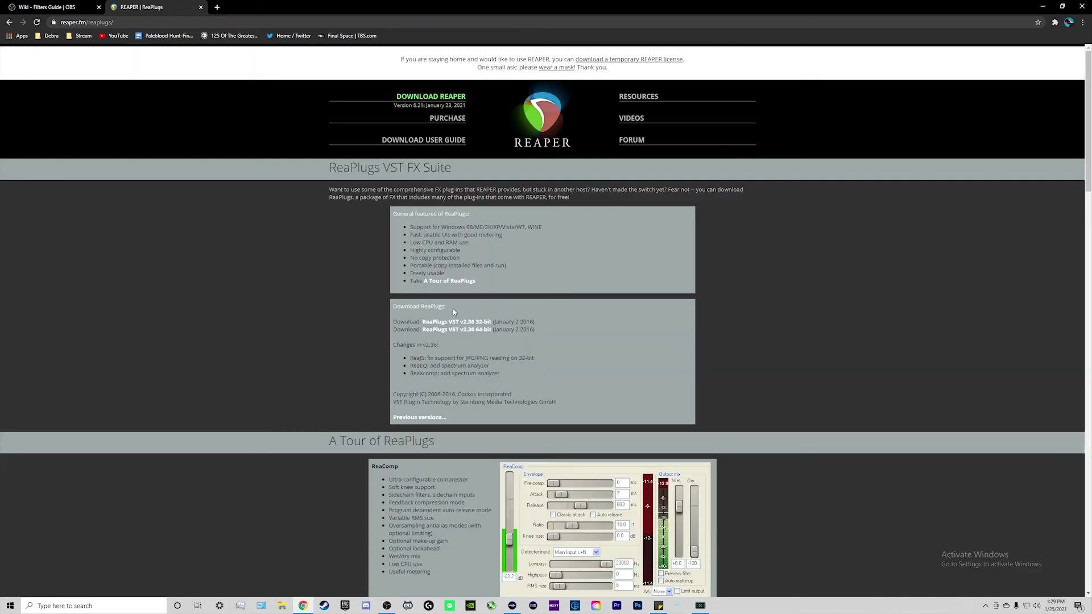
Step: Download the 'ReaPlugs VST v2.36 64-bit' installer from reaper.fm/reaplugs
{"action": "left_click", "coordinate": [475, 335]}
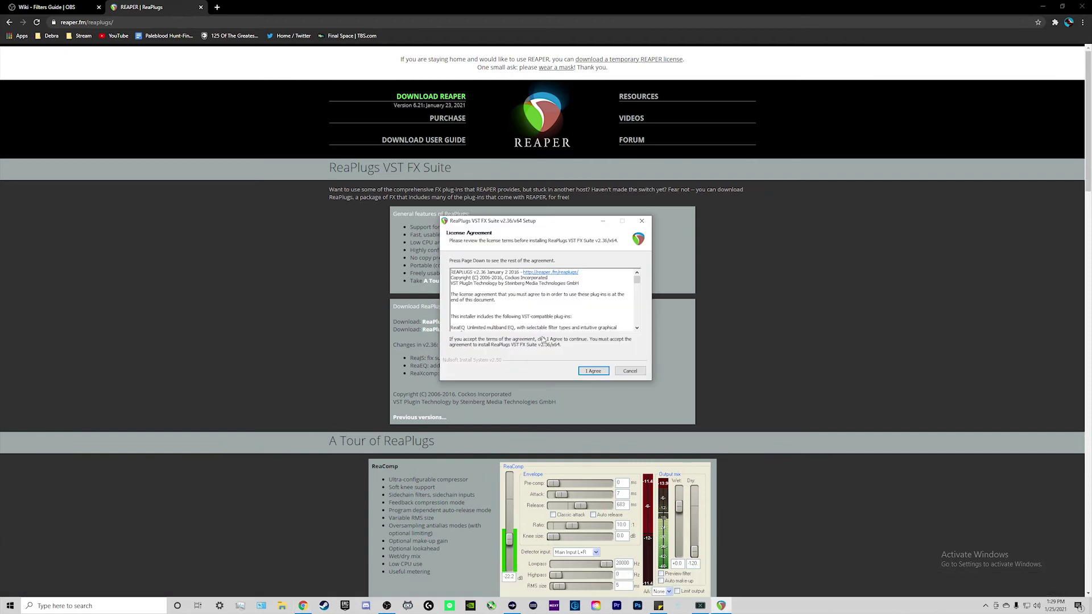
Step: Install ReaPlugs with default components into C:\Program Files\VSTPlugins\ReaPlugs, then return to OBS Studio
{"action": "left_click", "coordinate": [595, 373]}
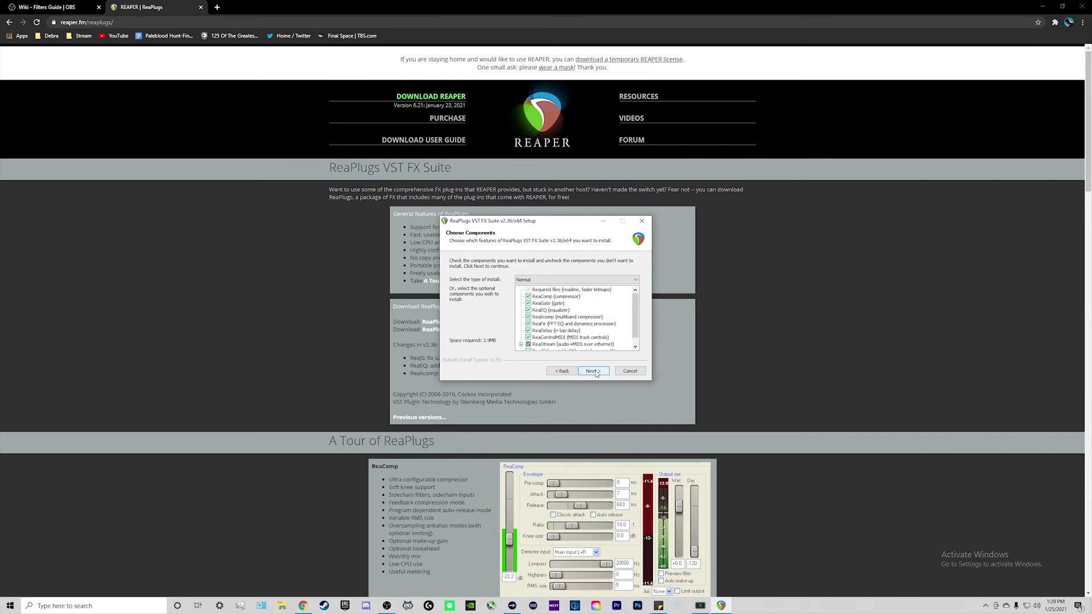
{"action": "left_click", "coordinate": [597, 372]}
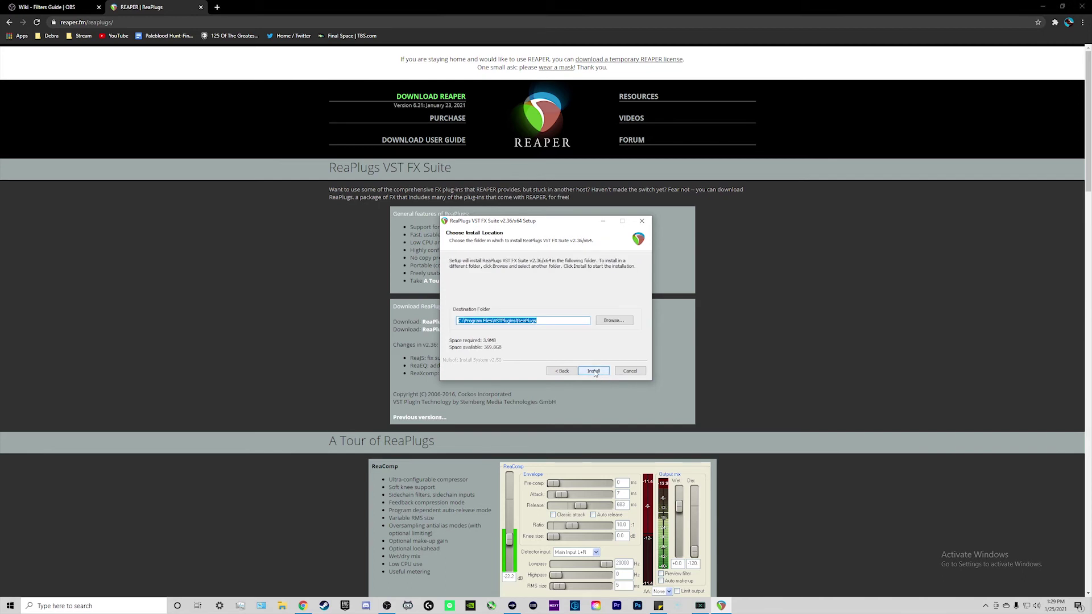
{"action": "left_click", "coordinate": [594, 371]}
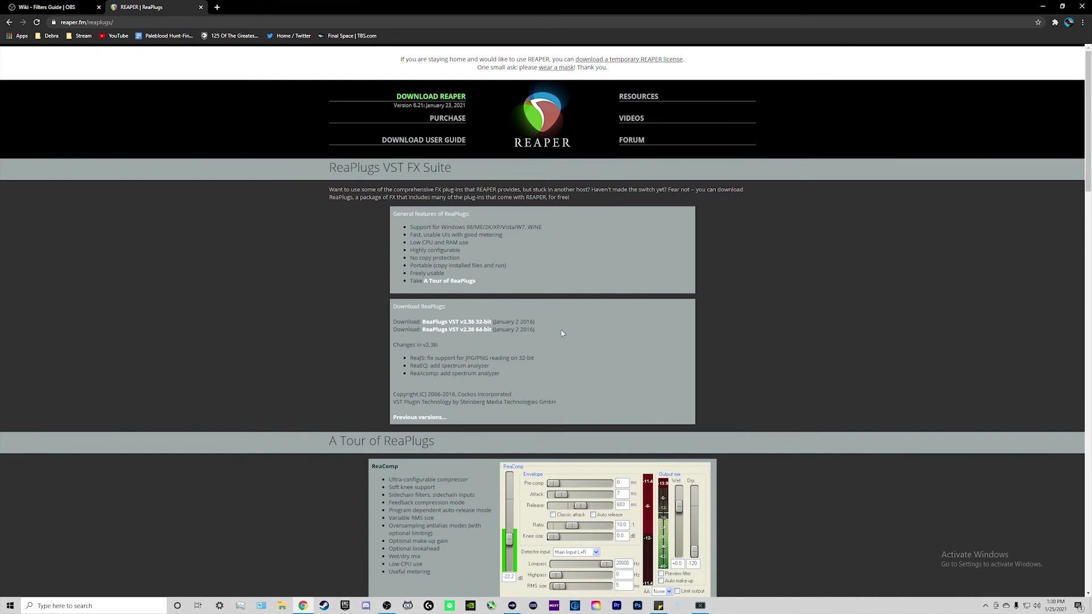
{"action": "key", "text": "alt+Tab"}
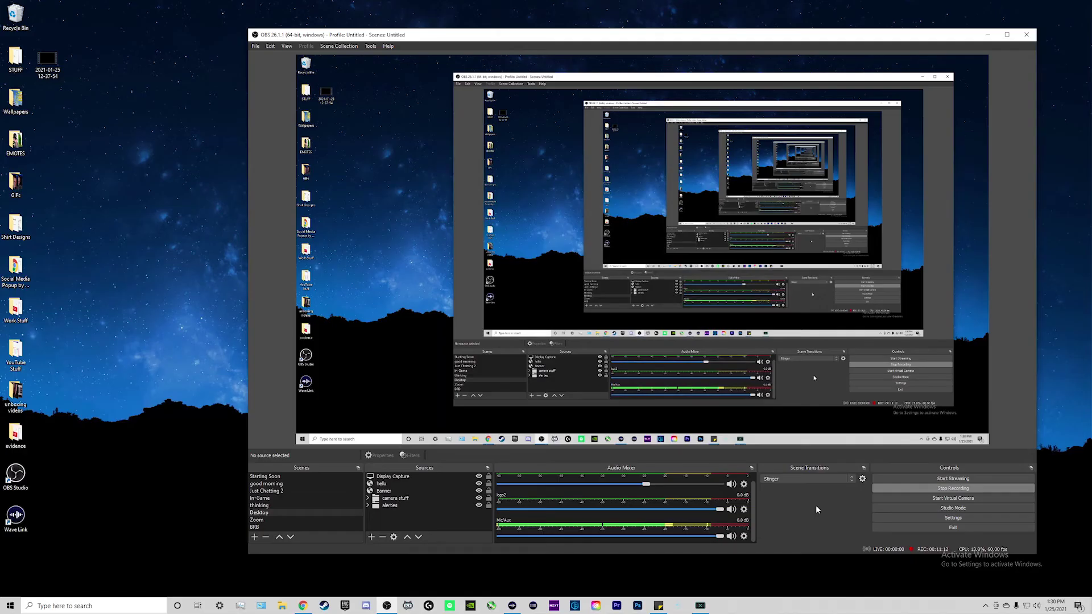
Step: Reopen the Mic/Aux filters and add a VST 2.x Plug-in filter named 'eq'
{"action": "left_click", "coordinate": [744, 537]}
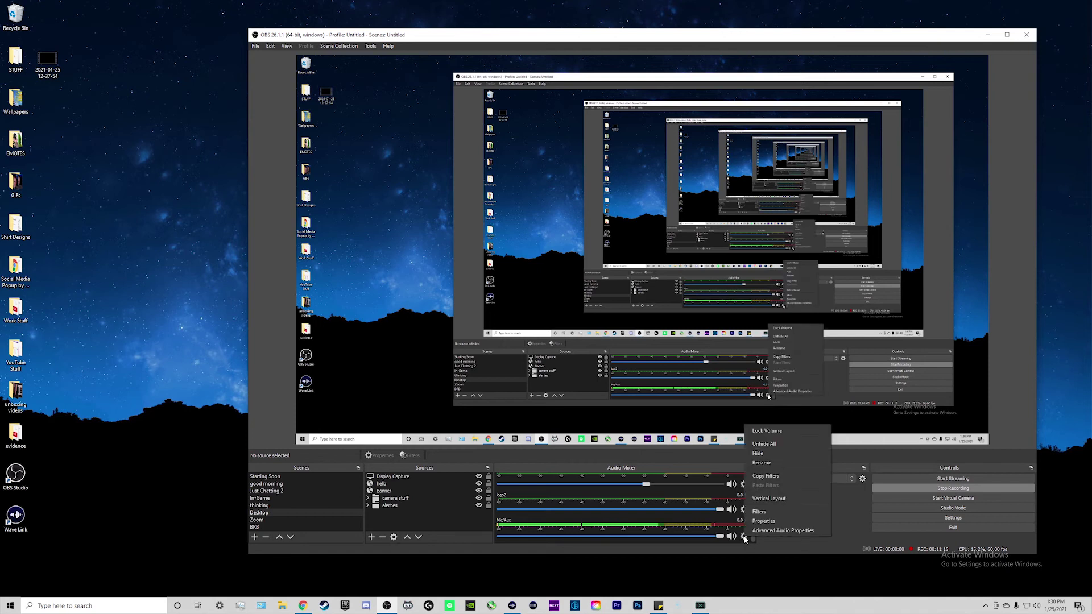
{"action": "left_click", "coordinate": [762, 512]}
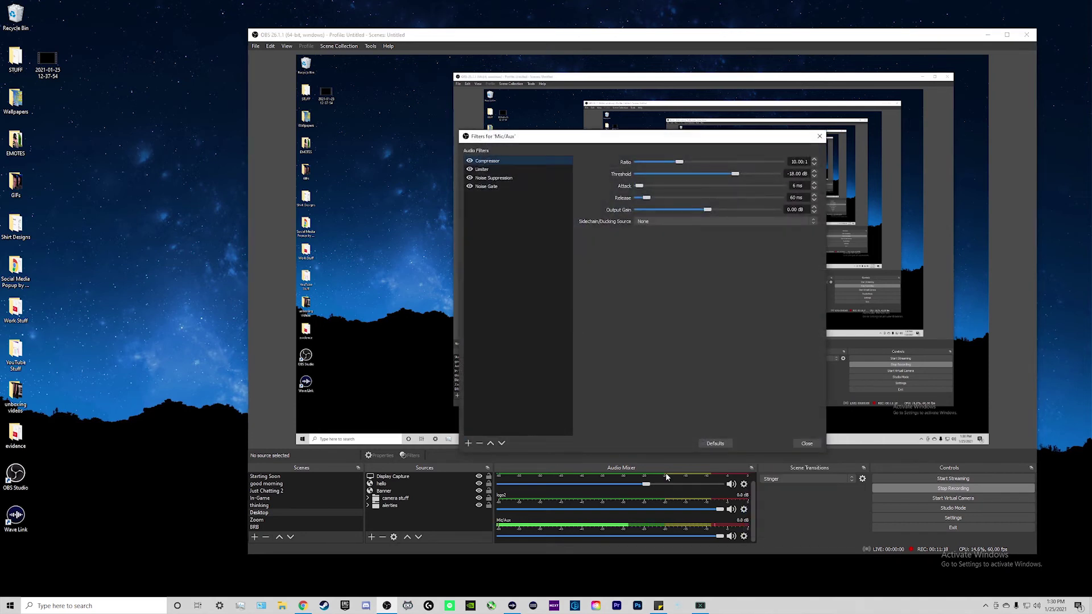
{"action": "left_click", "coordinate": [468, 444]}
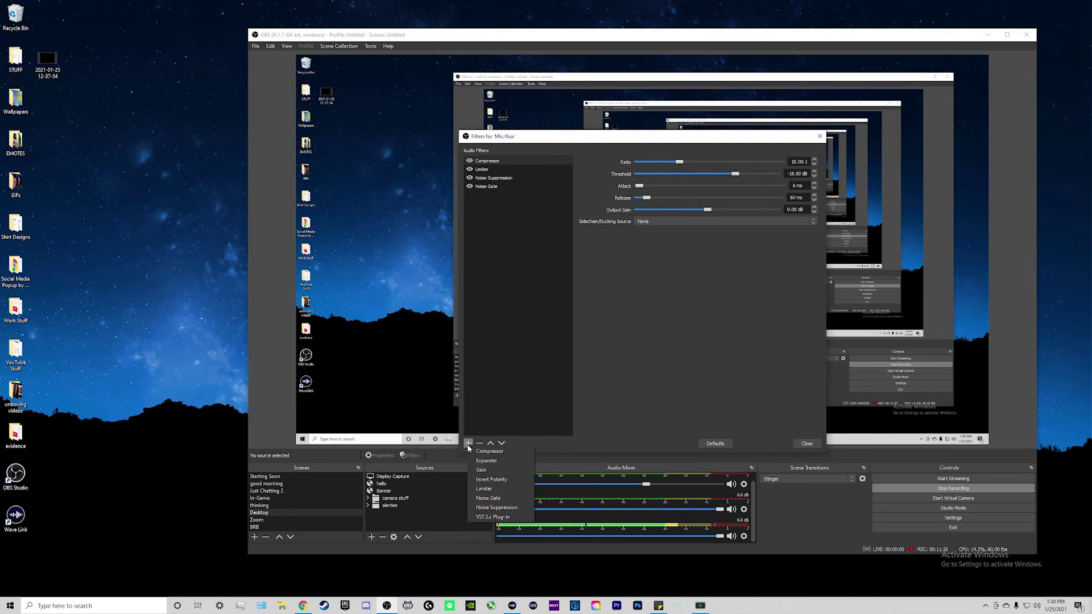
{"action": "left_click", "coordinate": [518, 518]}
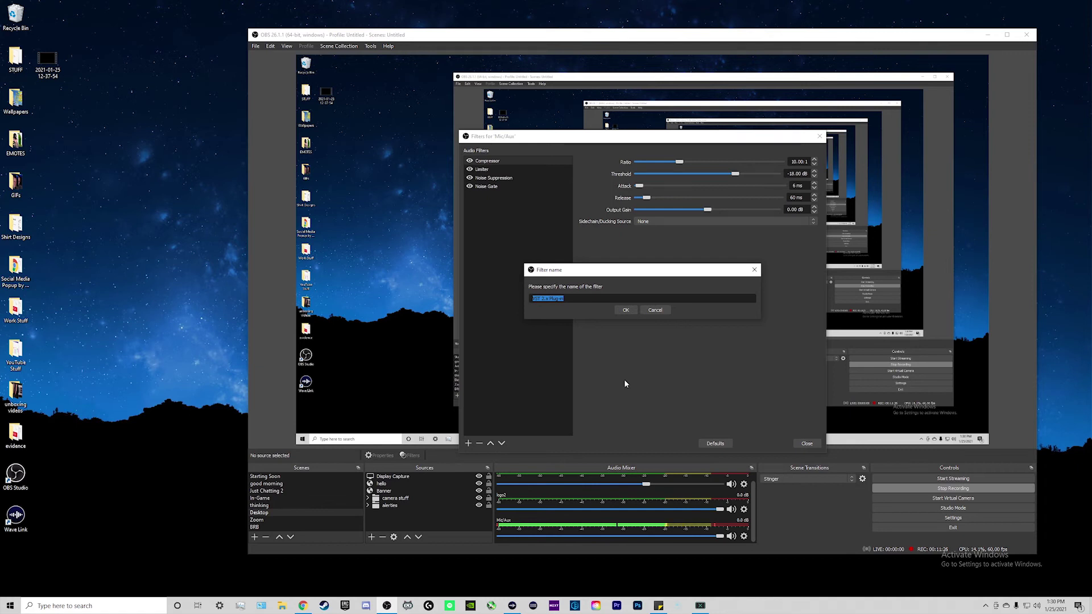
{"action": "type", "text": "eq"}
{"action": "left_click", "coordinate": [626, 311]}
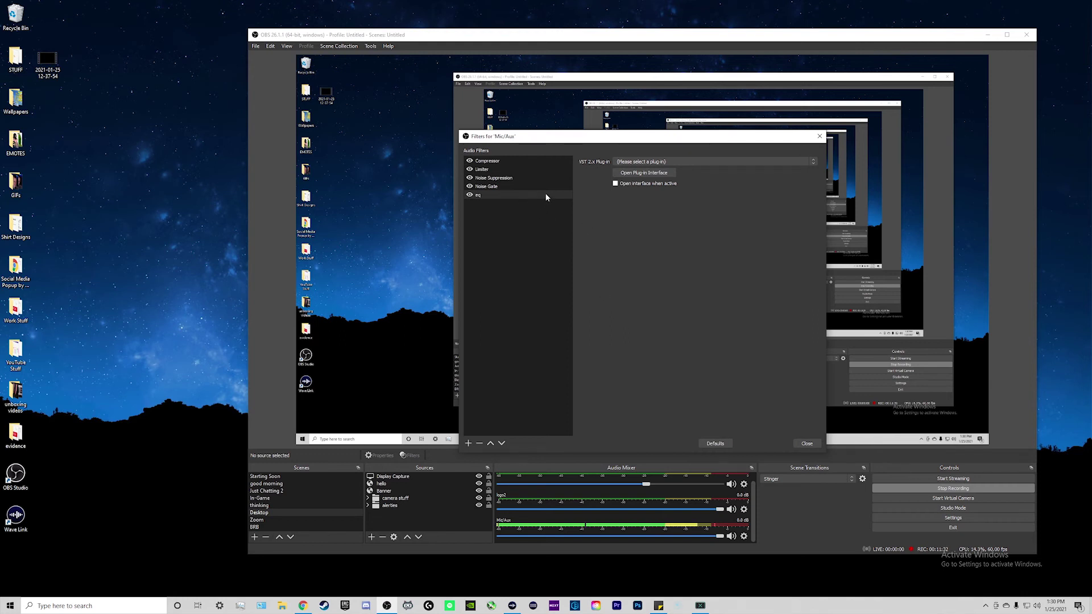
Step: Load the reaeq-standalone VST plug-in into the eq filter
{"action": "left_click", "coordinate": [794, 164]}
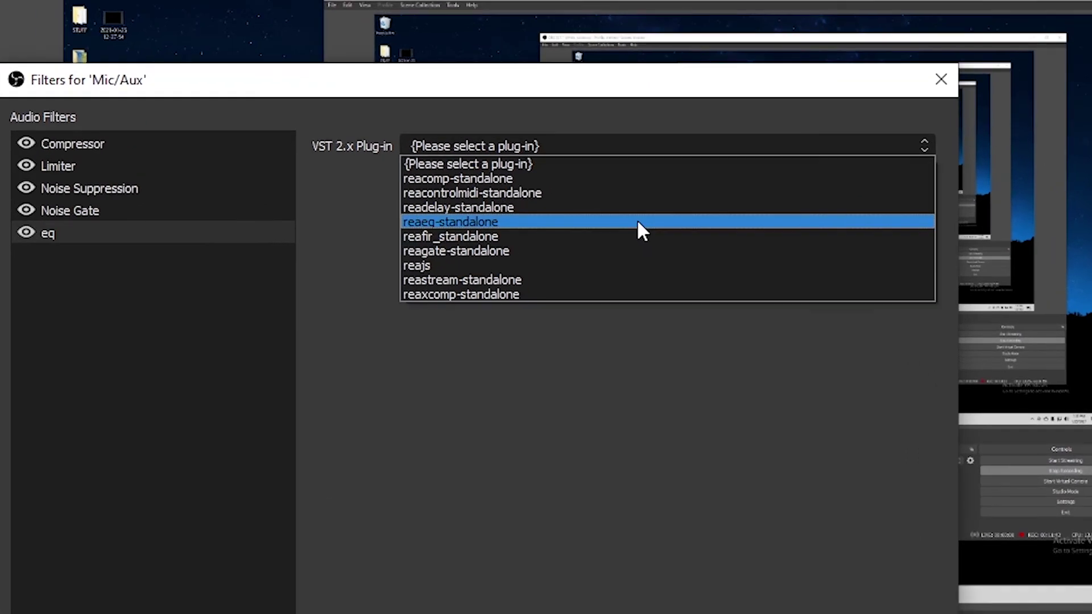
{"action": "left_click", "coordinate": [606, 219]}
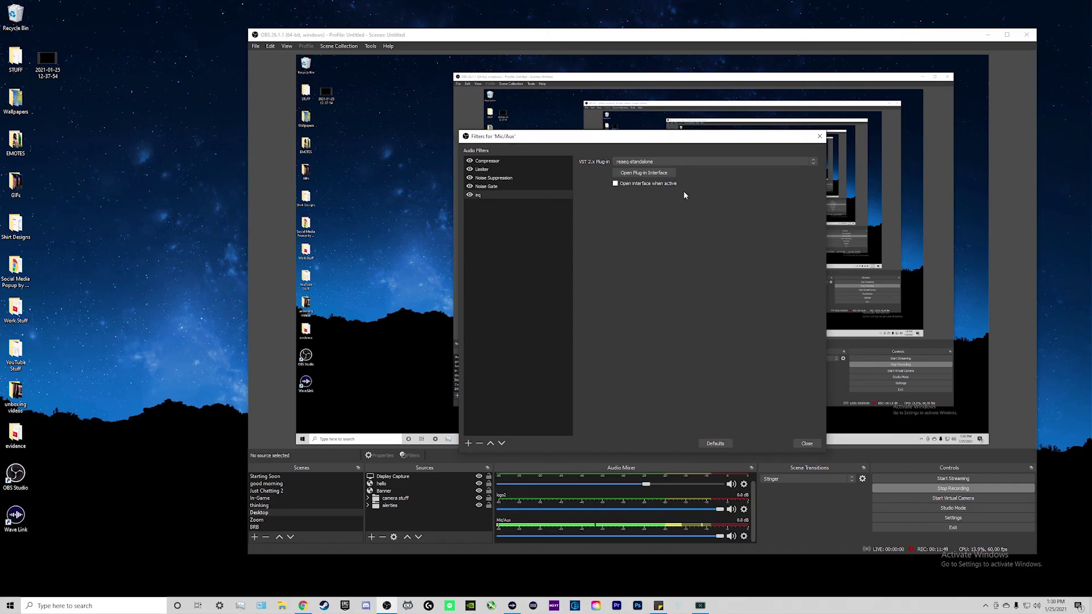
Step: Open the ReaEQ interface for the eq filter and move it right, clear of the filter list
{"action": "left_click", "coordinate": [640, 173]}
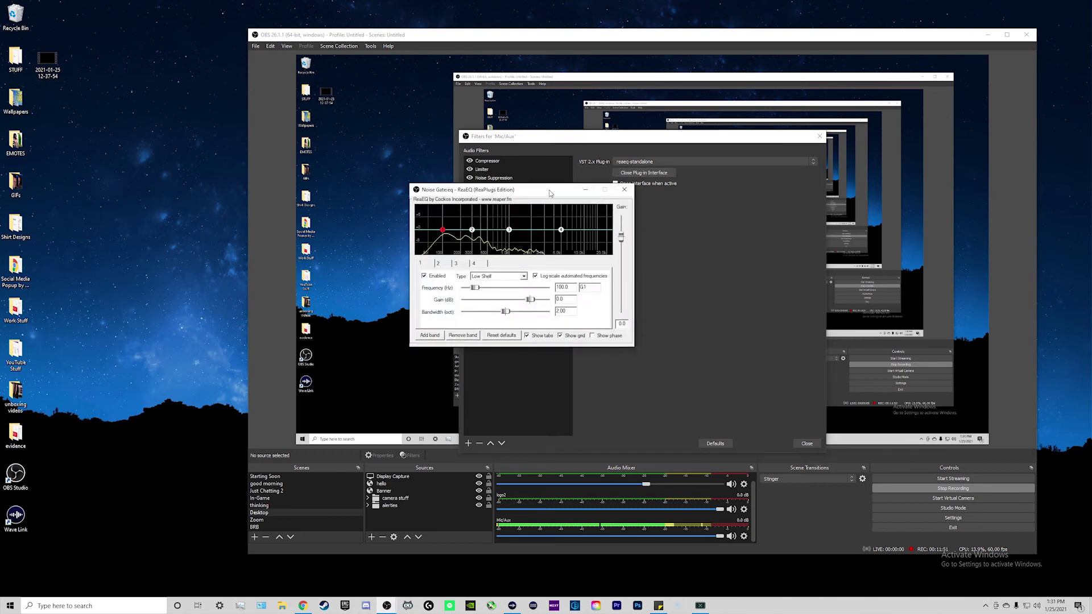
{"action": "left_click_drag", "start_coordinate": [501, 190], "coordinate": [656, 215]}
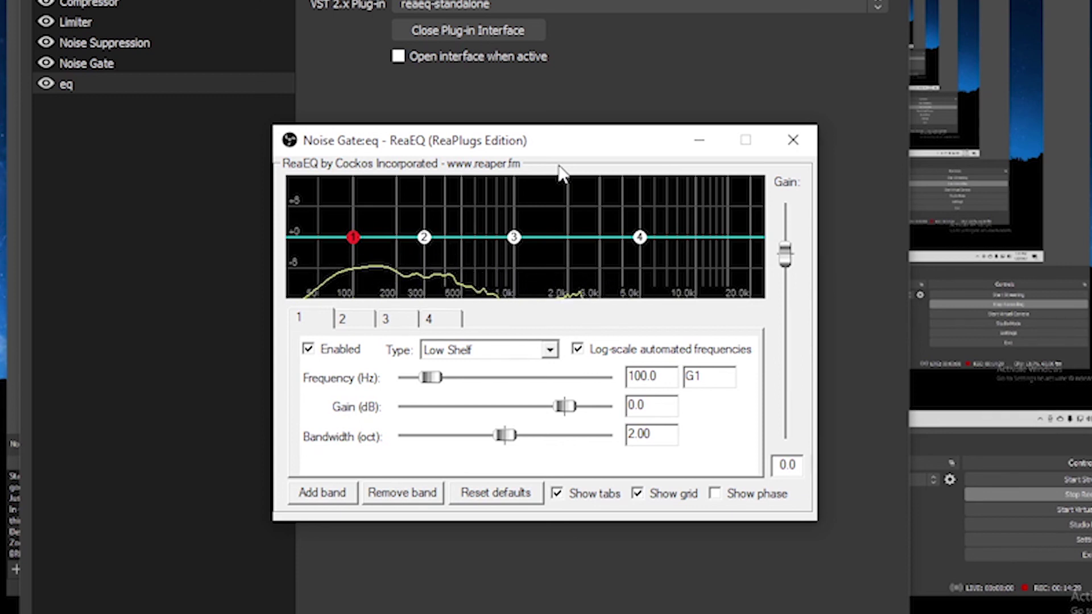
{"action": "mouse_move", "coordinate": [355, 246]}
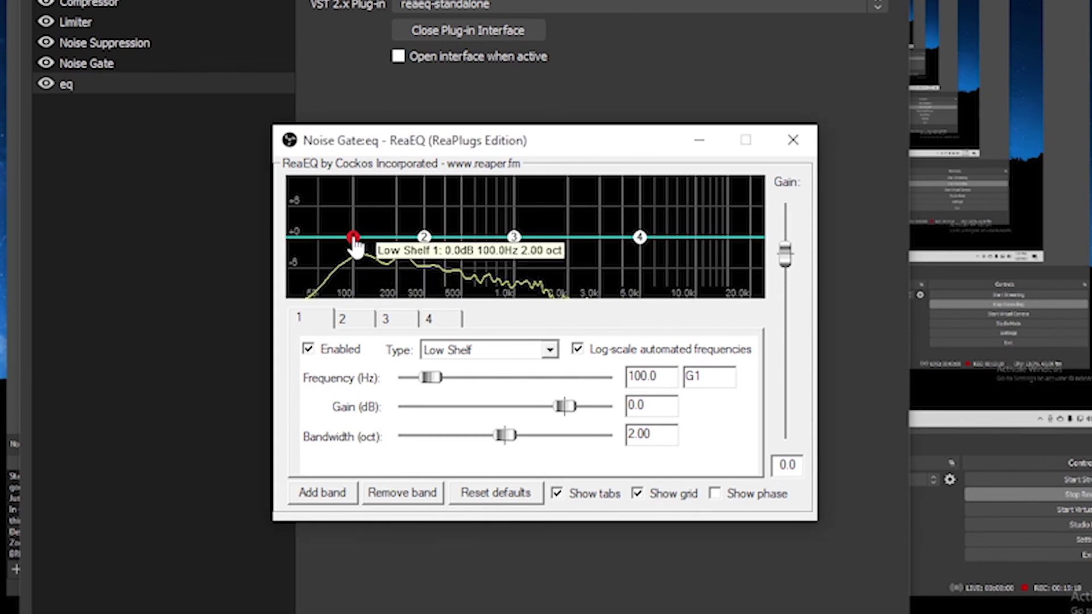
Step: Change ReaEQ bands 1 and 4 to Band type and cut band 2 about 7.6 dB near 350 Hz
{"action": "left_click", "coordinate": [549, 350]}
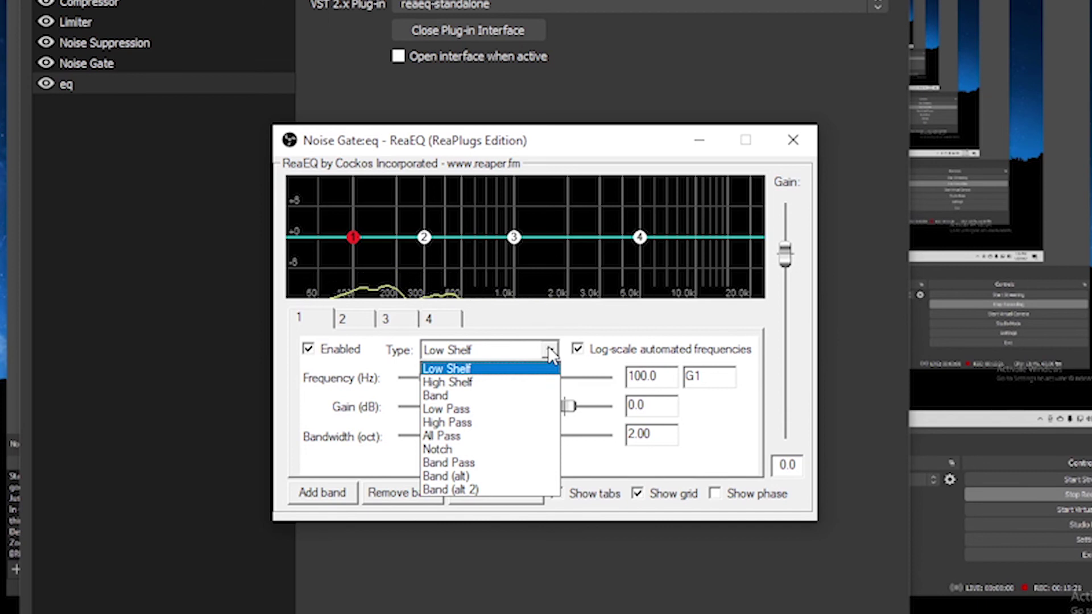
{"action": "left_click", "coordinate": [524, 396]}
{"action": "left_click", "coordinate": [641, 238]}
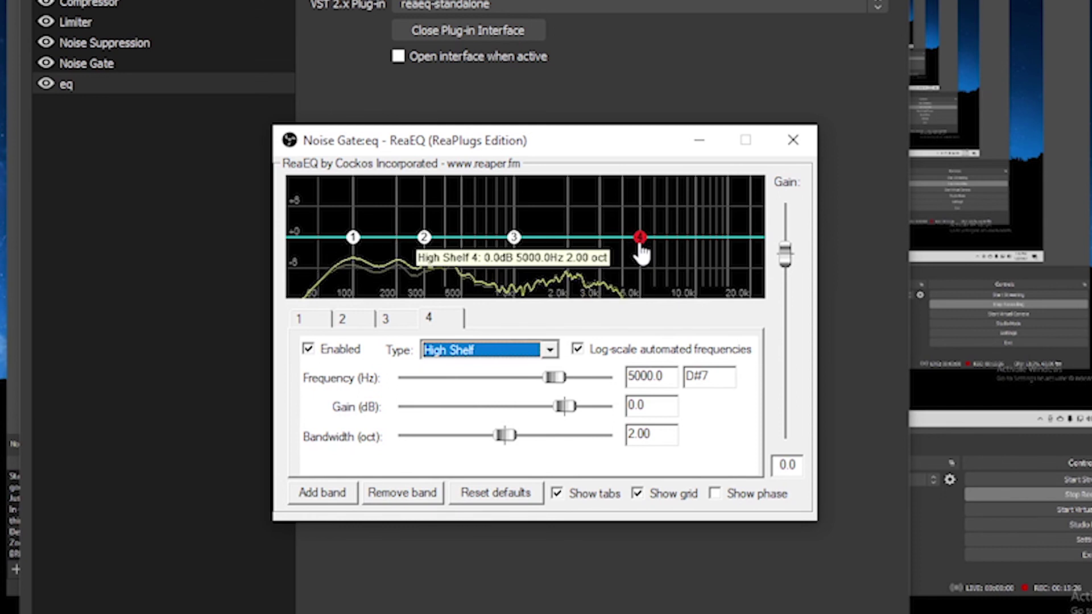
{"action": "left_click", "coordinate": [550, 351]}
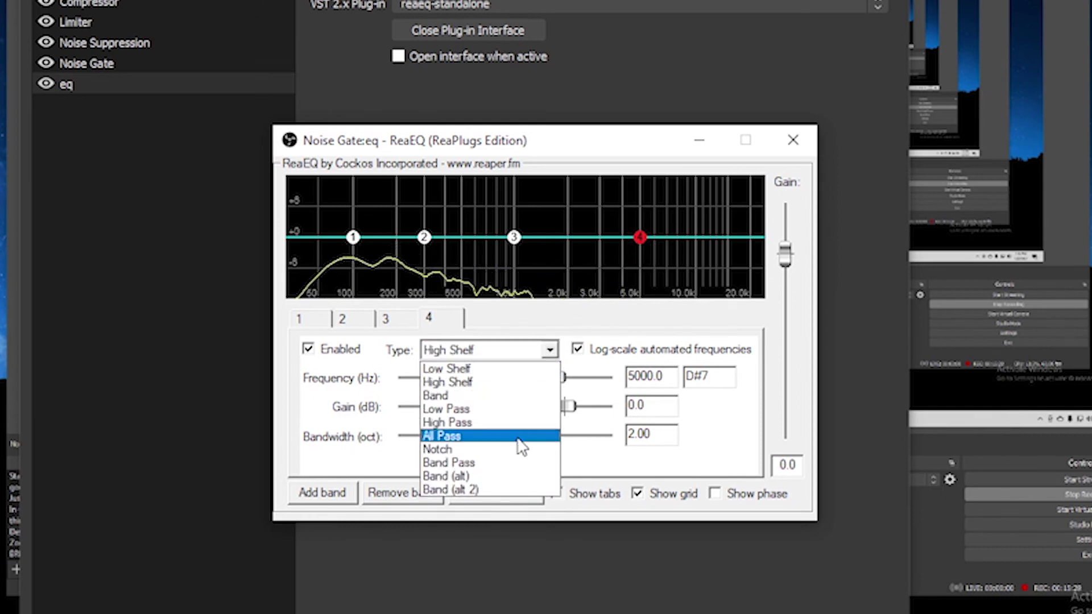
{"action": "left_click", "coordinate": [512, 395]}
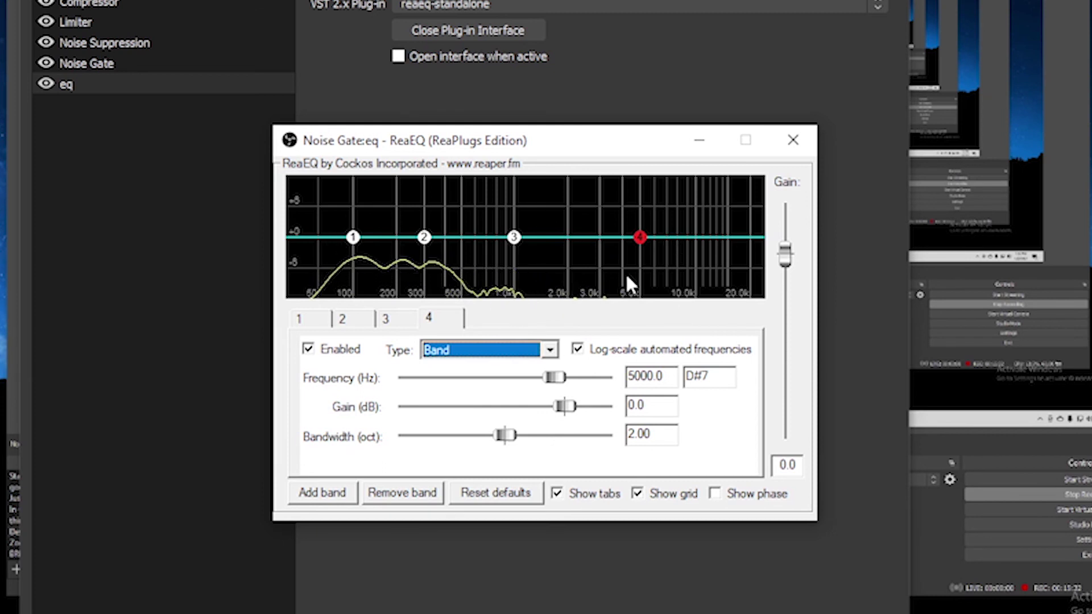
{"action": "mouse_move", "coordinate": [424, 237]}
{"action": "left_mouse_down"}
{"action": "mouse_move", "coordinate": [444, 272]}
{"action": "mouse_move", "coordinate": [434, 190]}
{"action": "mouse_move", "coordinate": [429, 244]}
{"action": "left_mouse_up"}
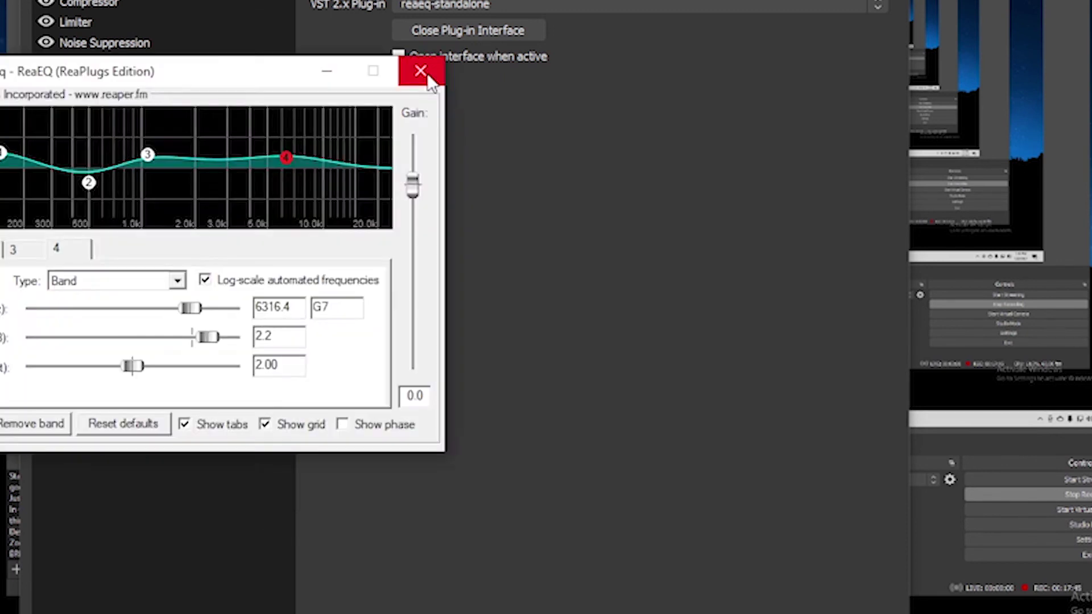
Step: Close the ReaEQ window to return to OBS Studio's main window
{"action": "left_click", "coordinate": [421, 72]}
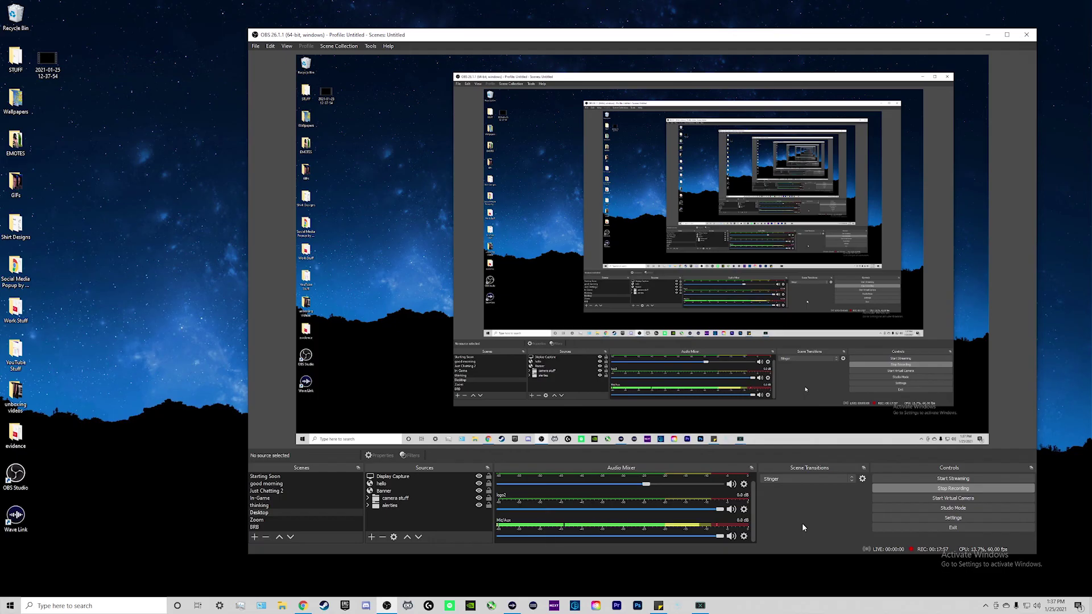